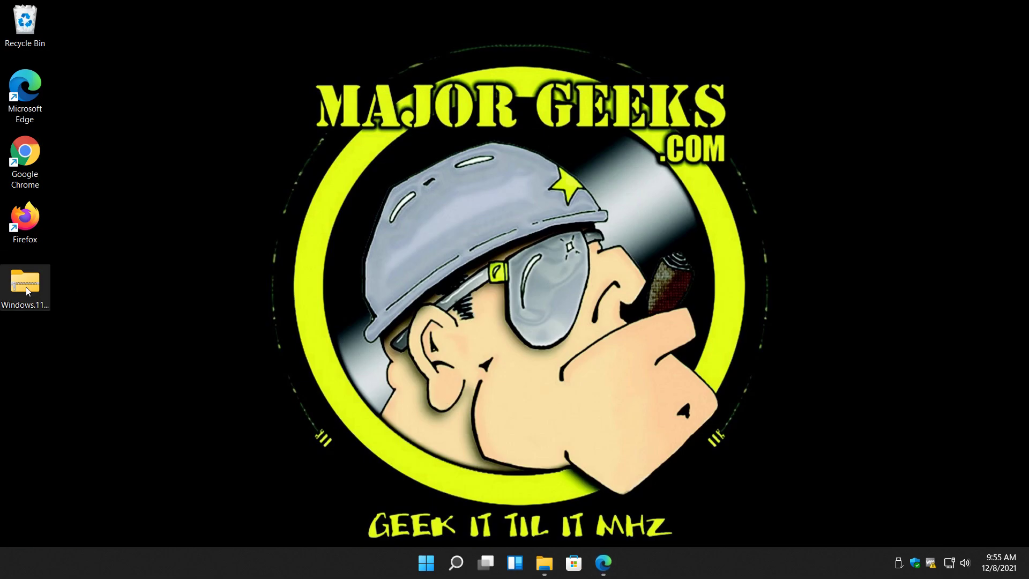
Extract the Windows 11 Fixer zip's files to the desktop
left_click(27, 291)
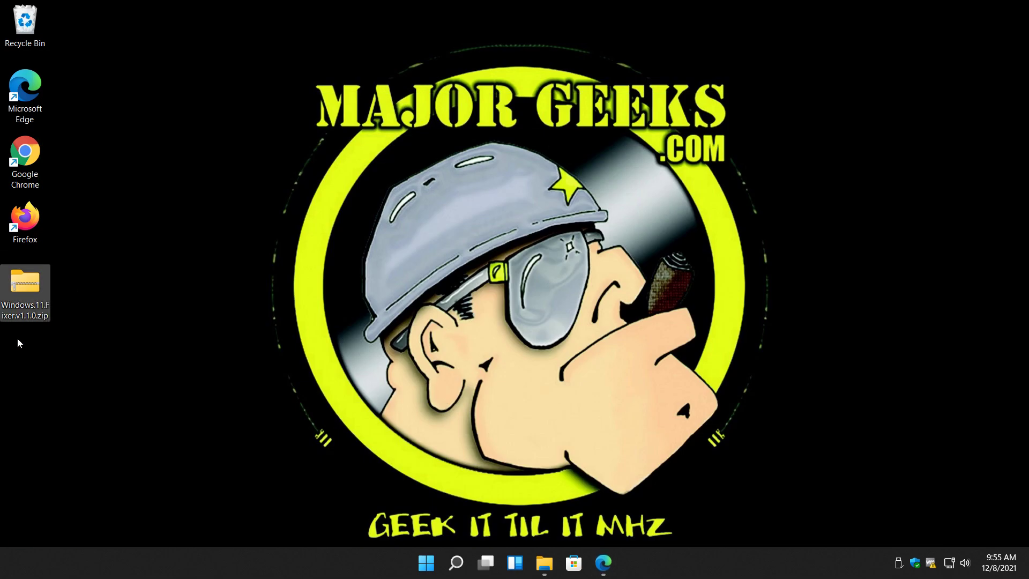
double_click(27, 296)
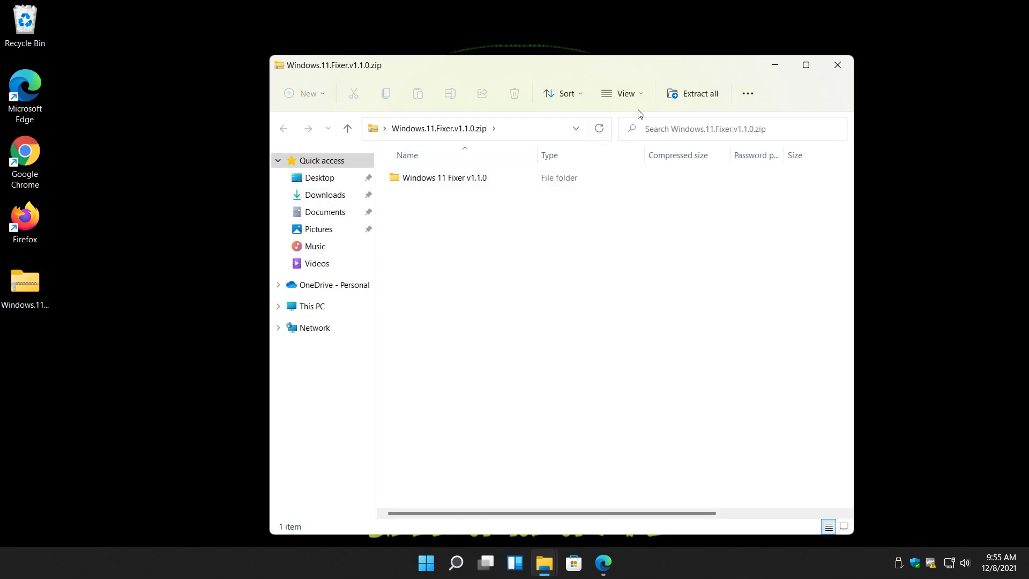
left_click(688, 100)
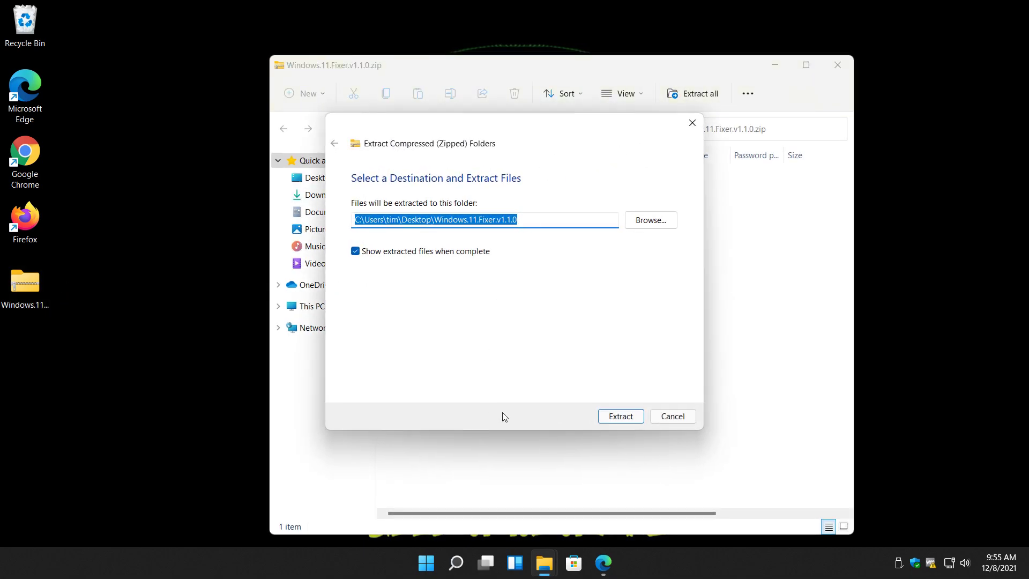
left_click(612, 418)
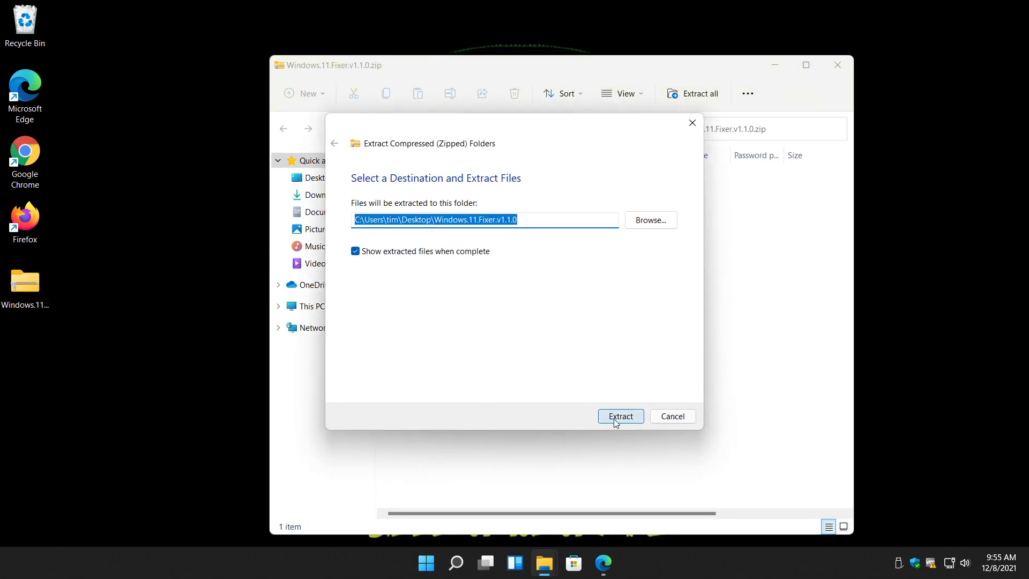
Open the extracted Windows 11 Fixer v1.1.0 folder and launch Windows 11 Fixer.exe, approving the UAC prompt
left_click(838, 64)
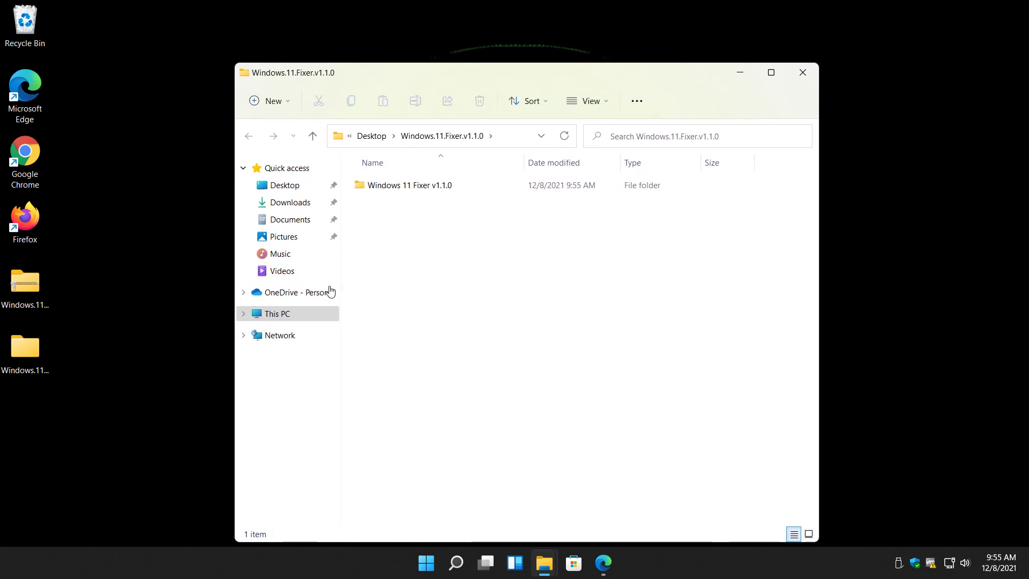
double_click(401, 183)
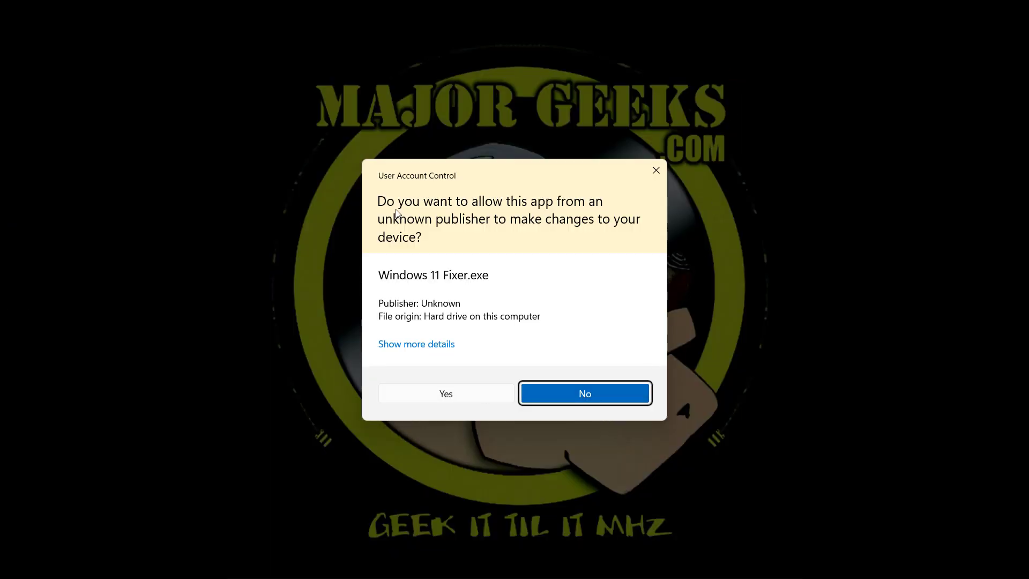
left_click(446, 395)
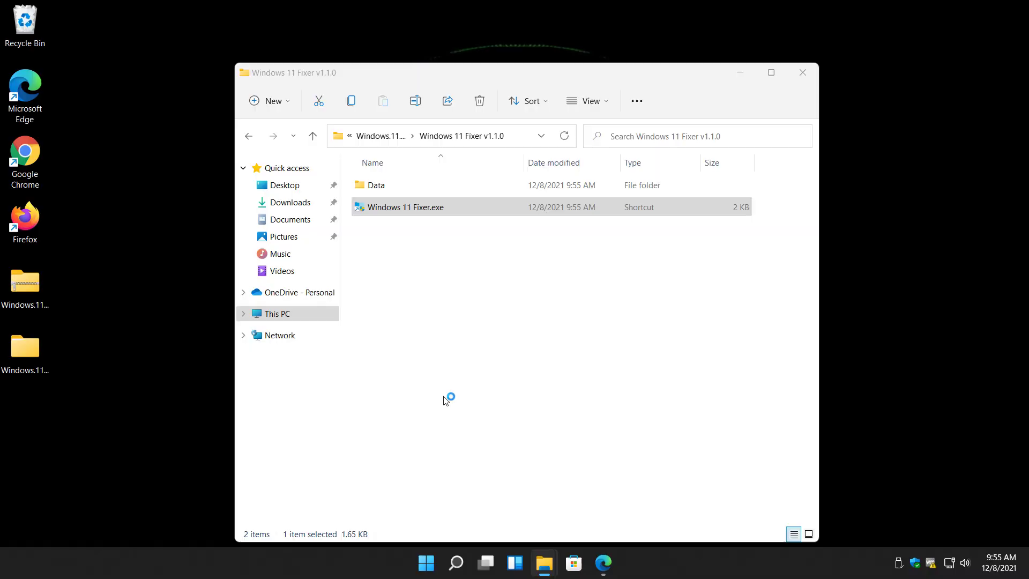
Bring the Fixer window fully into view, apply the Left taskbar location, and choose Restart Later
left_click(744, 72)
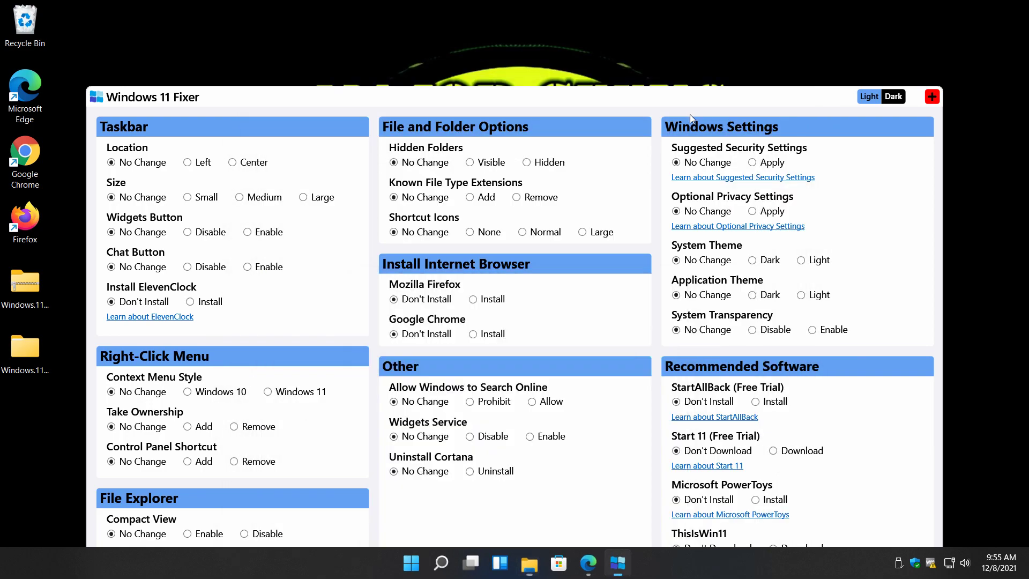
left_click_drag(722, 99, 726, 49)
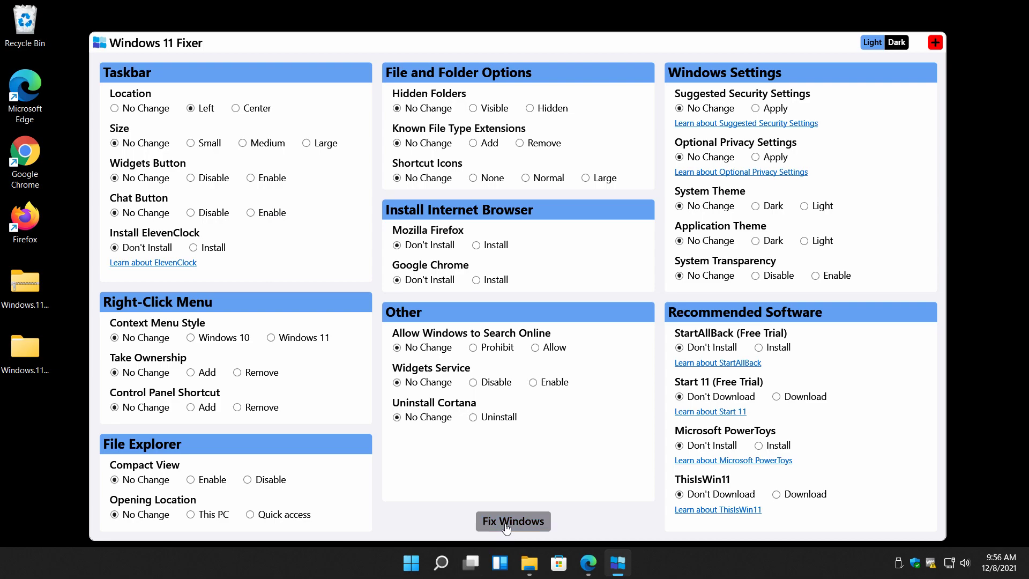
left_click(507, 523)
mouse_move(53, 557)
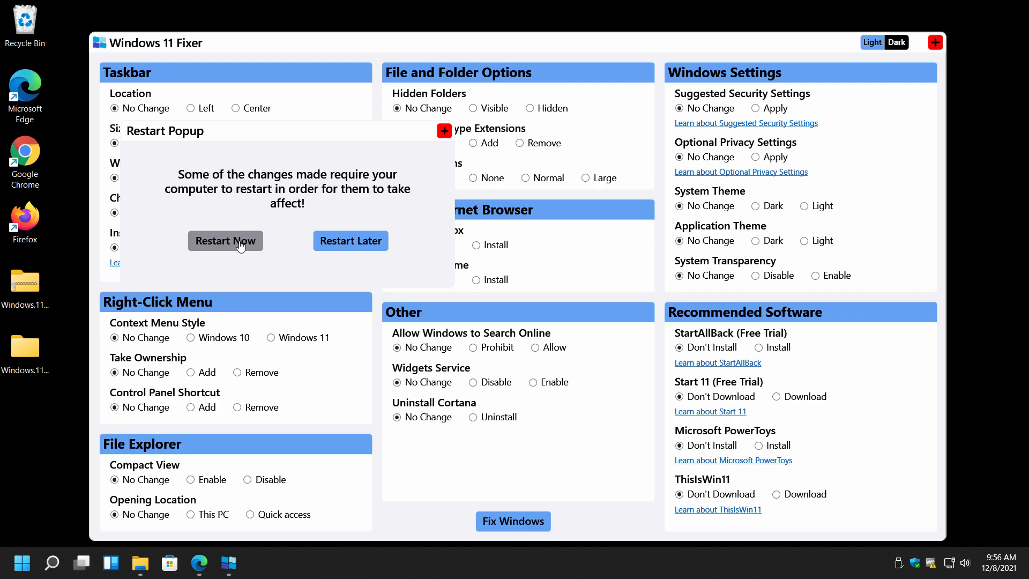
left_click(332, 244)
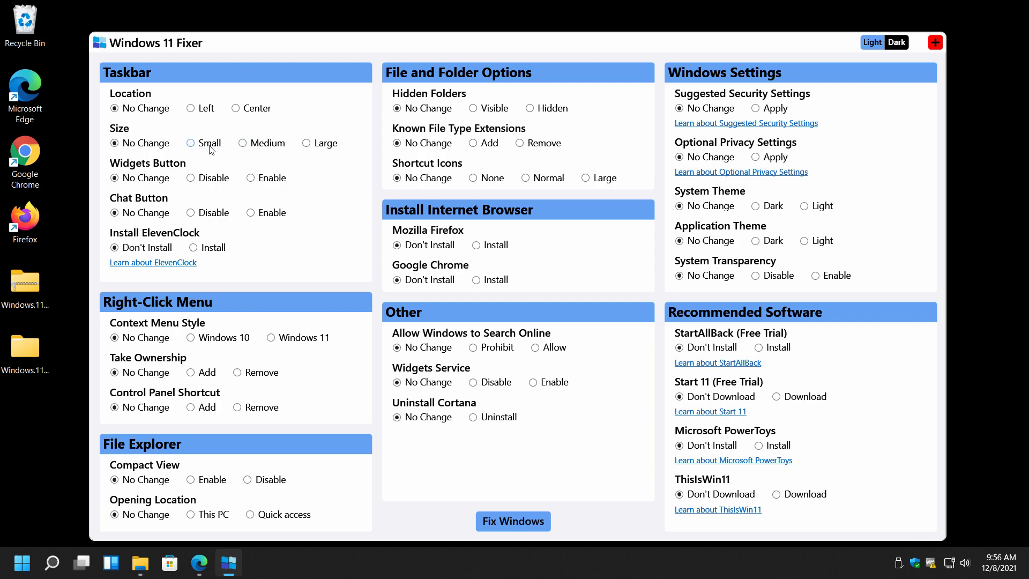
Apply the Large taskbar size and choose Restart Later
left_click(314, 147)
left_click(490, 521)
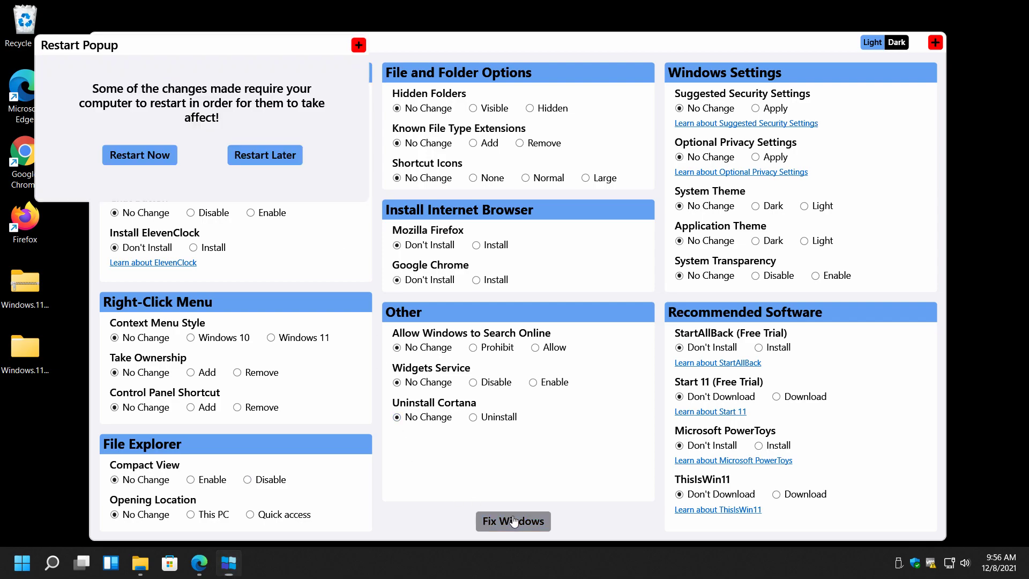
left_click(261, 166)
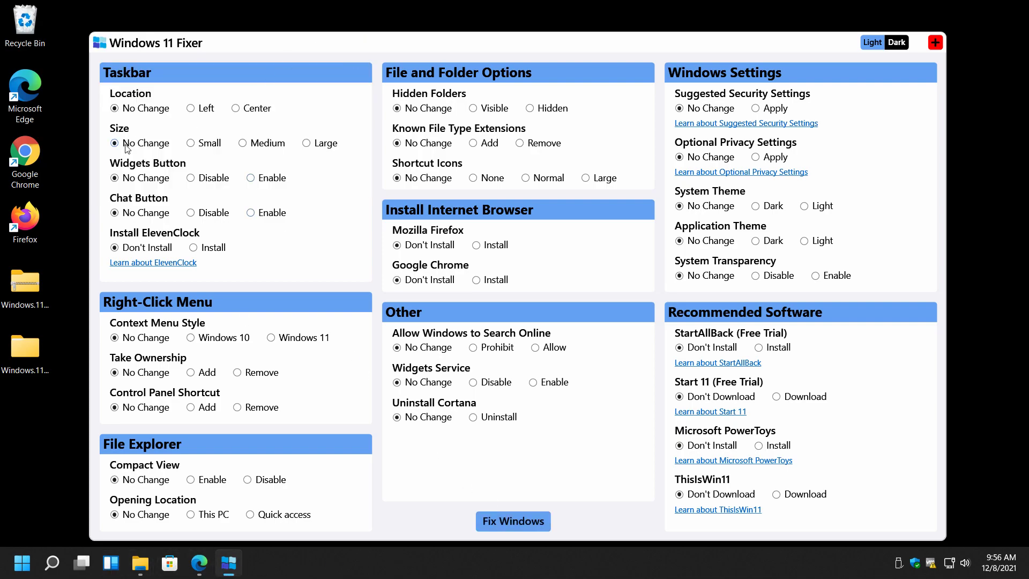
Apply the Medium taskbar size, again postponing the restart
left_click(270, 144)
left_click(509, 523)
left_click(319, 195)
Apply the Center taskbar location and choose Restart Later
left_click(245, 109)
left_click(514, 521)
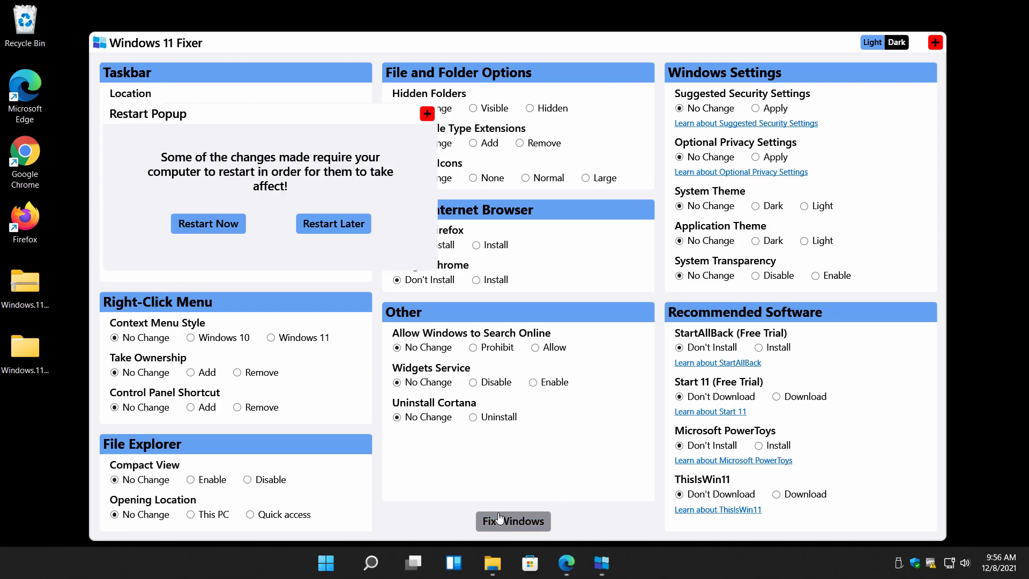
left_click(339, 236)
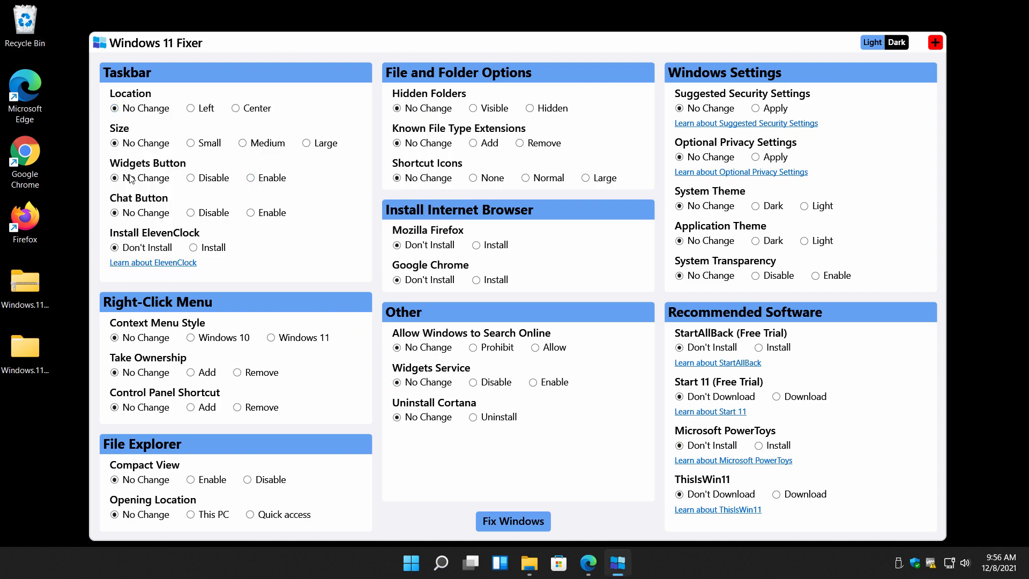
mouse_move(467, 567)
Reapply the settings twice, postponing each restart, then open the ElevenClock learn-more link
left_click(485, 529)
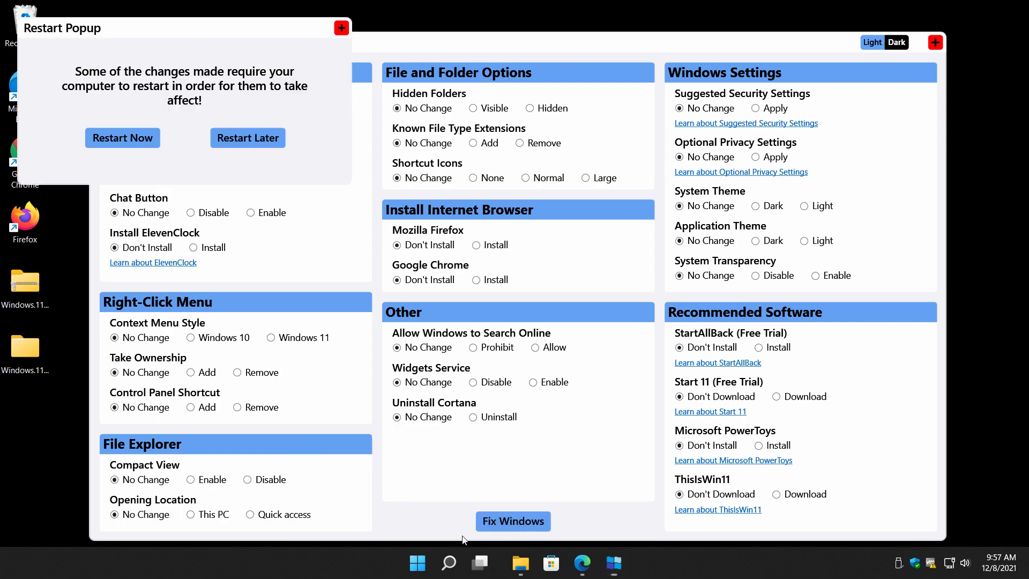
left_click(247, 138)
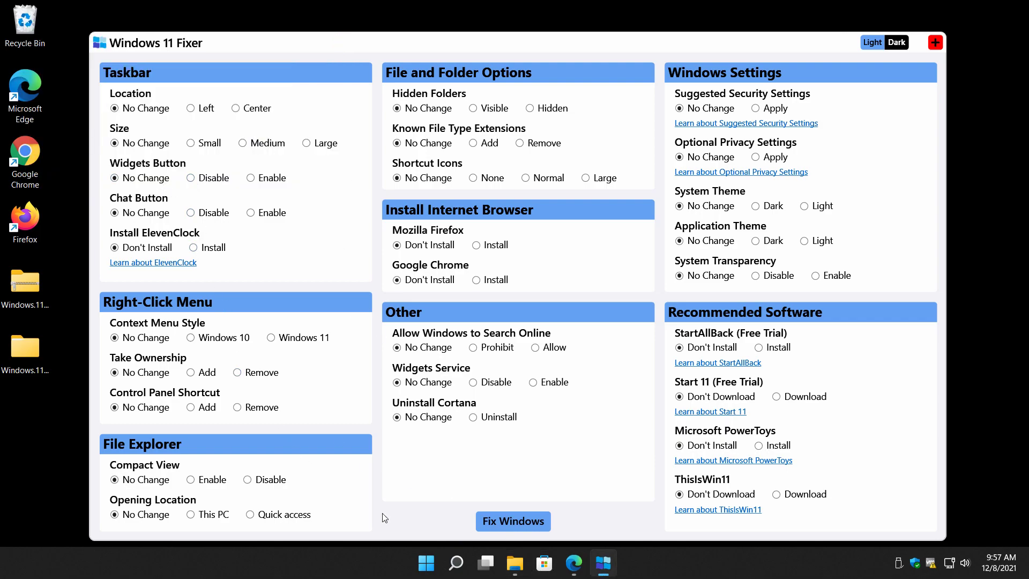
left_click(491, 521)
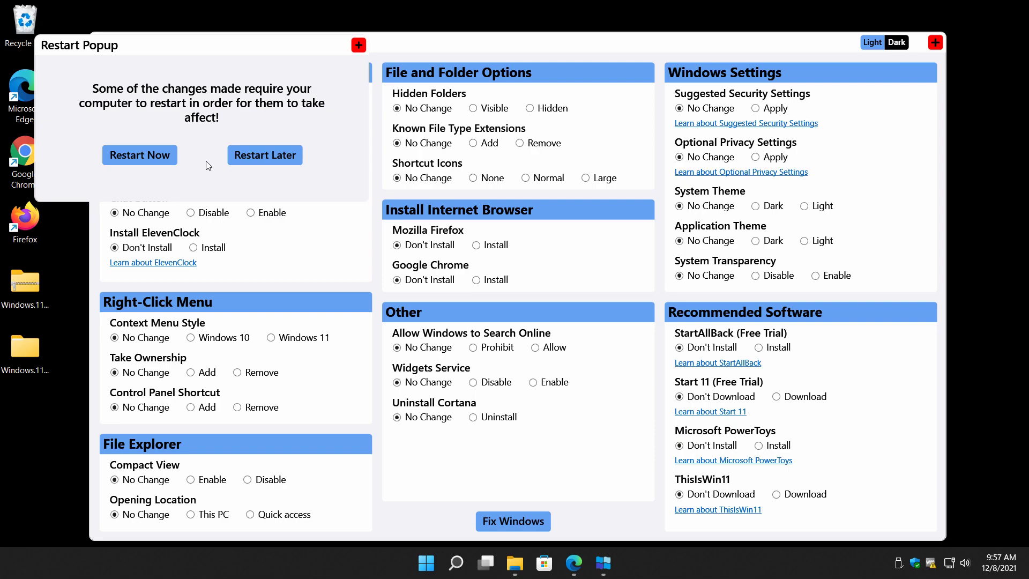
left_click(255, 162)
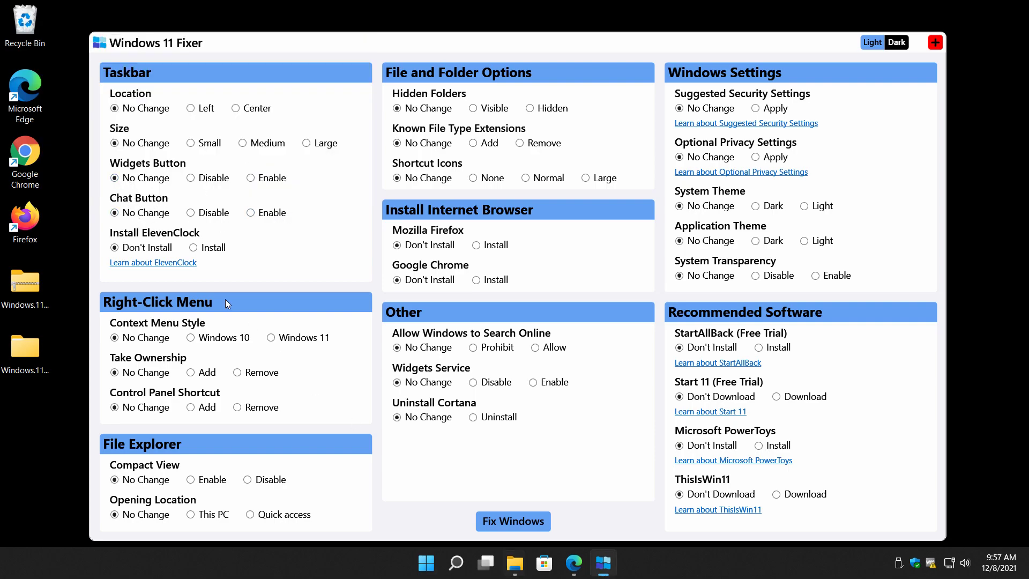
left_click(147, 268)
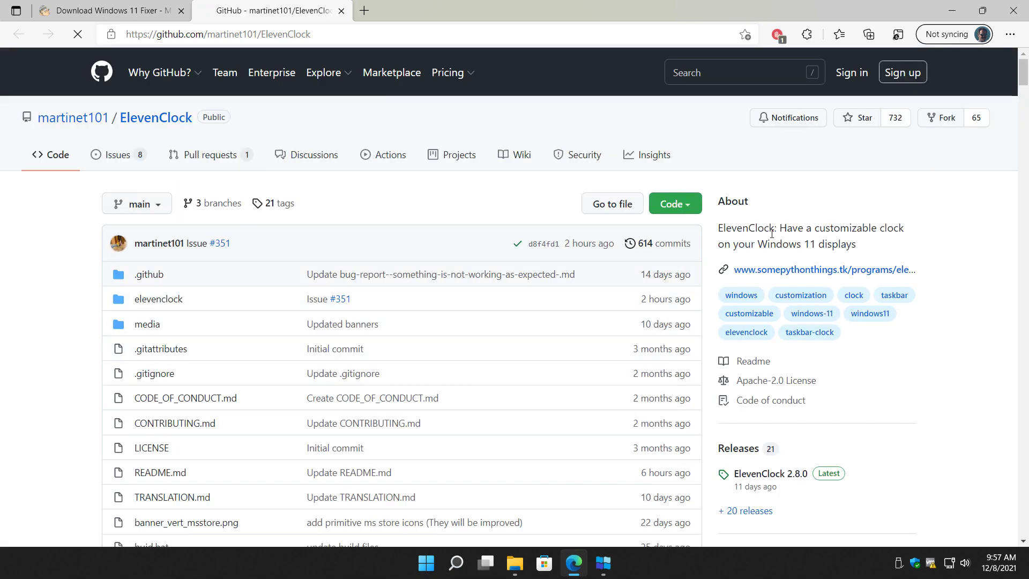
Scroll through the ElevenClock GitHub page, close its tab, and return to Windows 11 Fixer
scroll(754, 251, "down", 6)
scroll(258, 347, "down", 8)
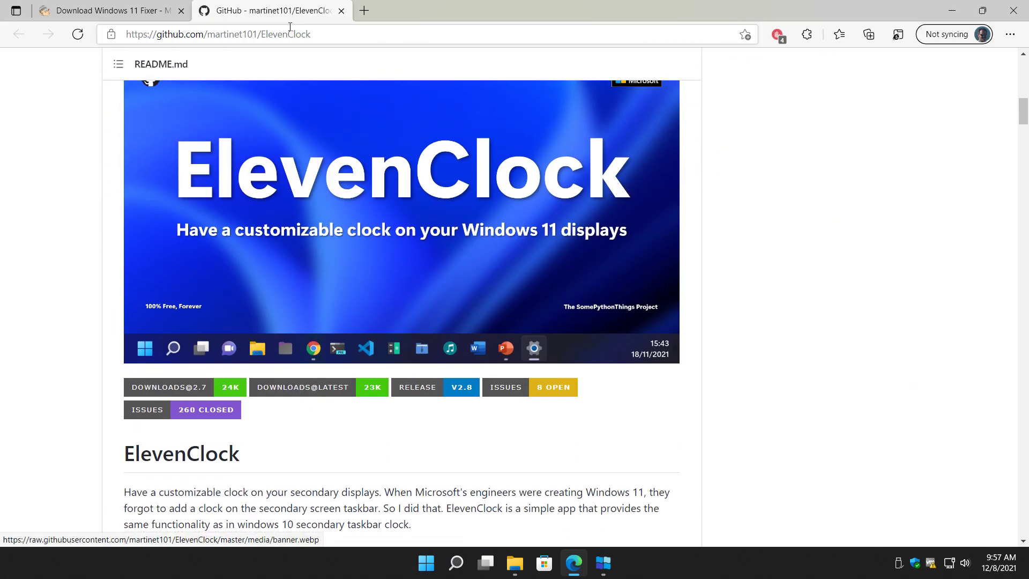
middle_click(302, 12)
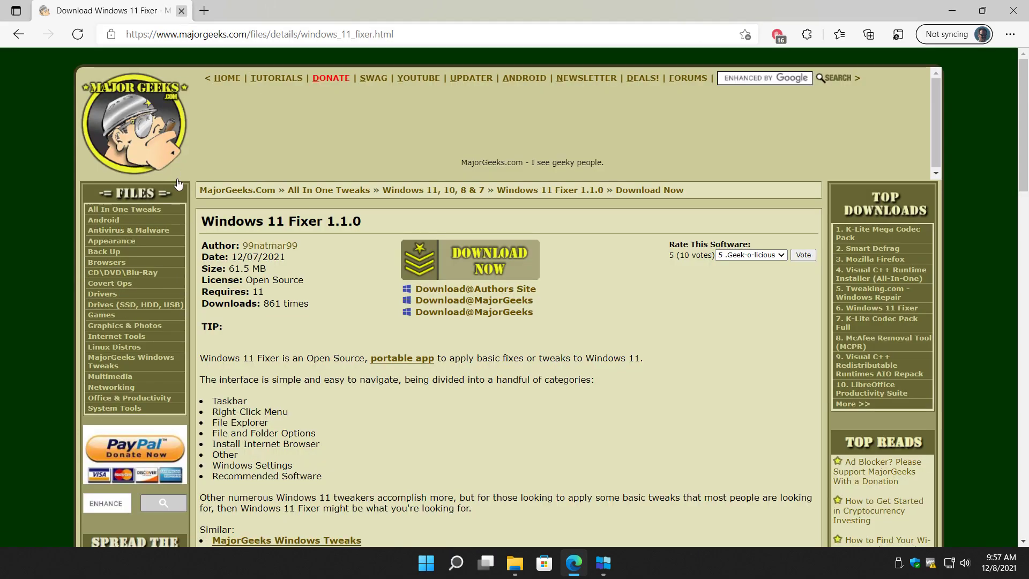
left_click(604, 563)
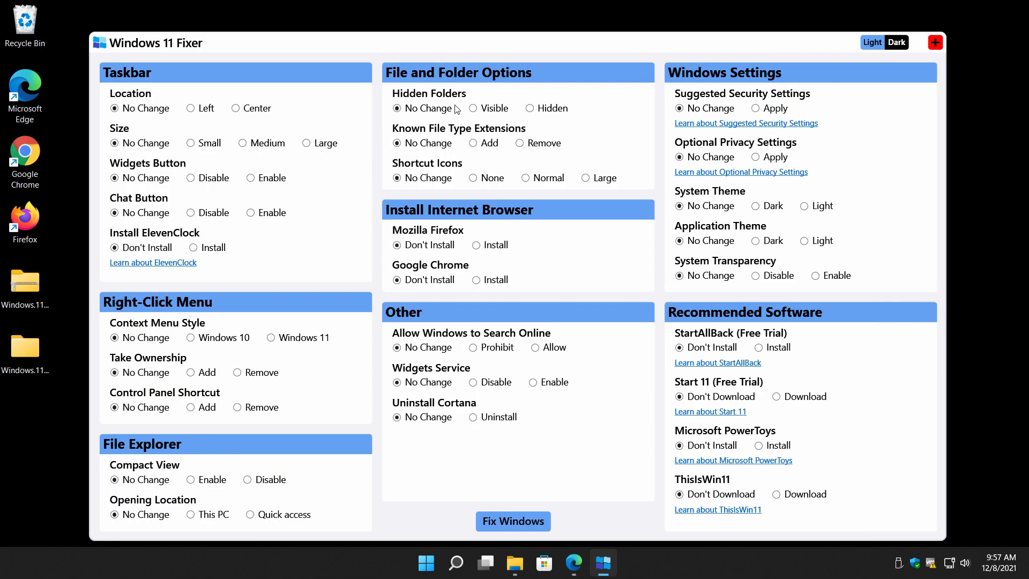
Check the current desktop right-click menu, then apply the Windows 10 context menu style with Restart Later
right_click(66, 164)
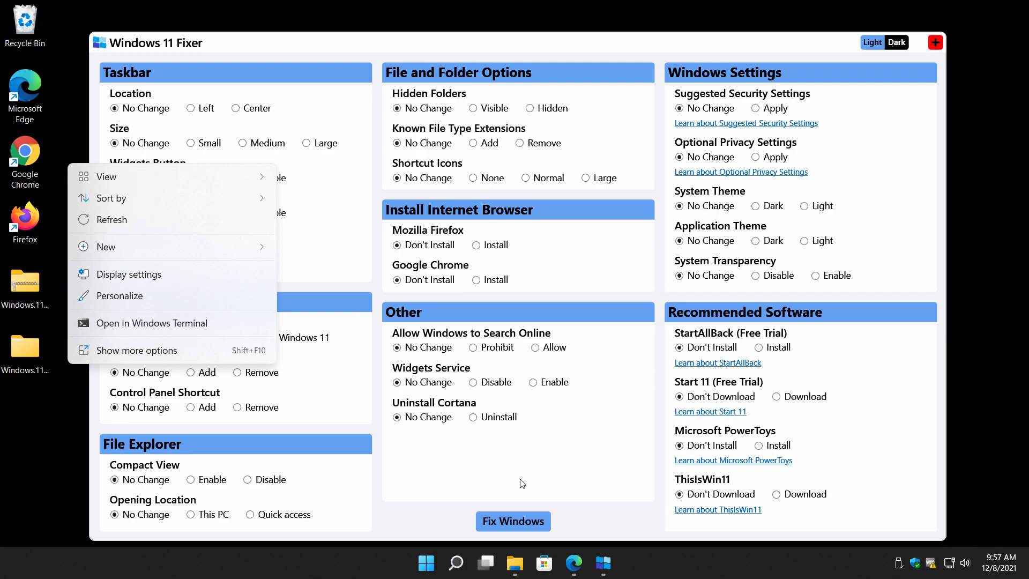
left_click(283, 417)
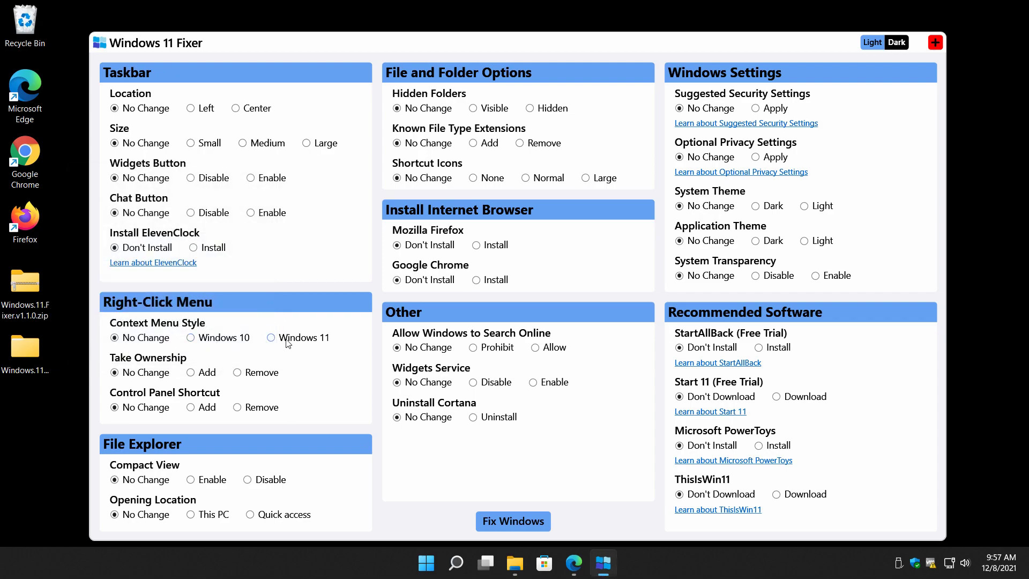
left_click(523, 524)
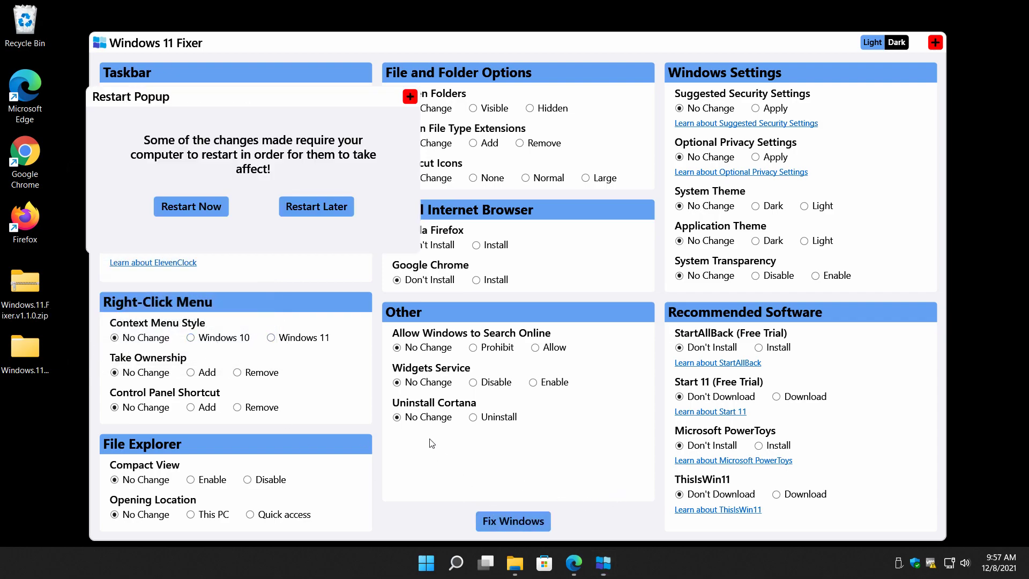
left_click(318, 207)
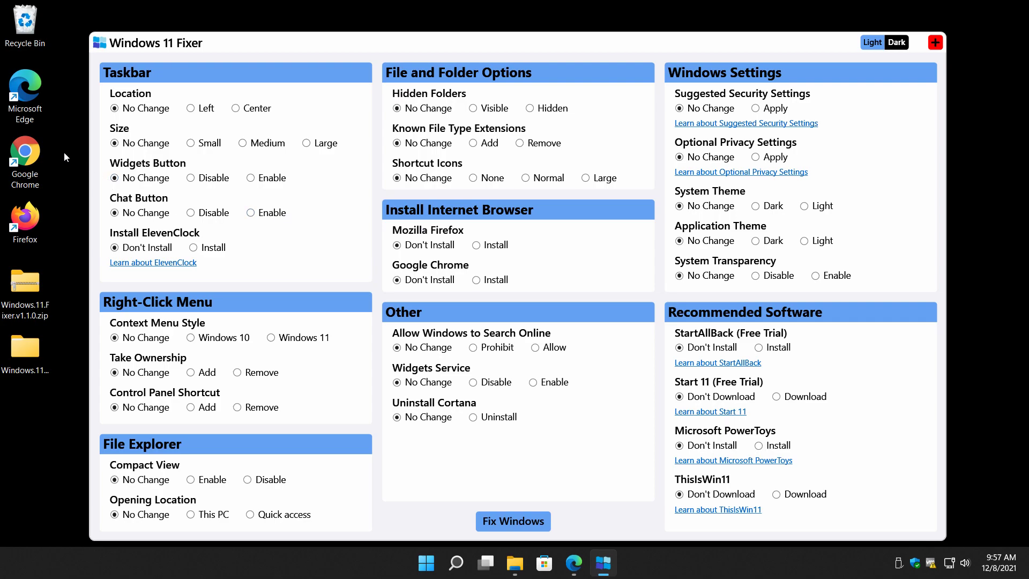
right_click(66, 134)
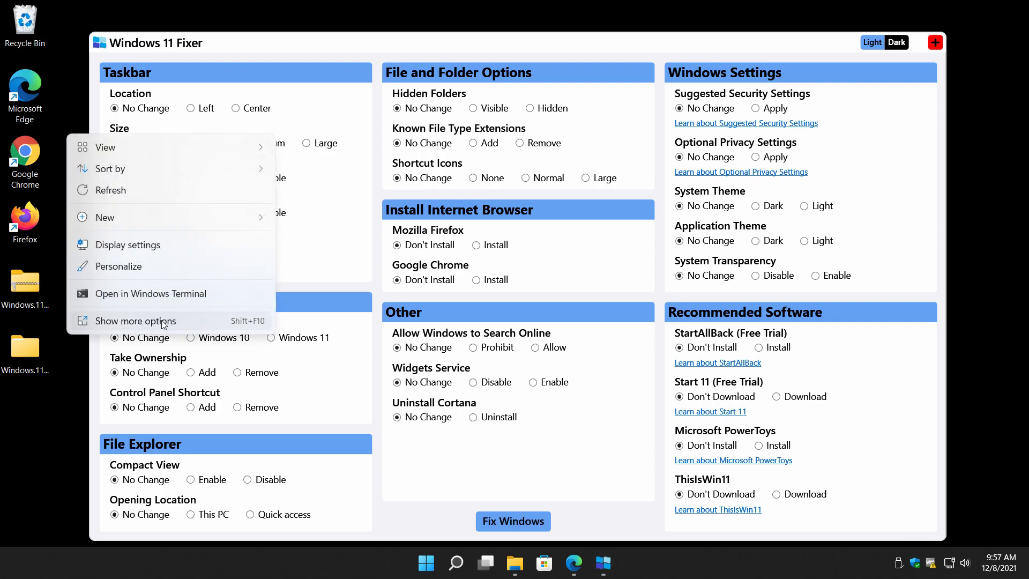
left_click(47, 432)
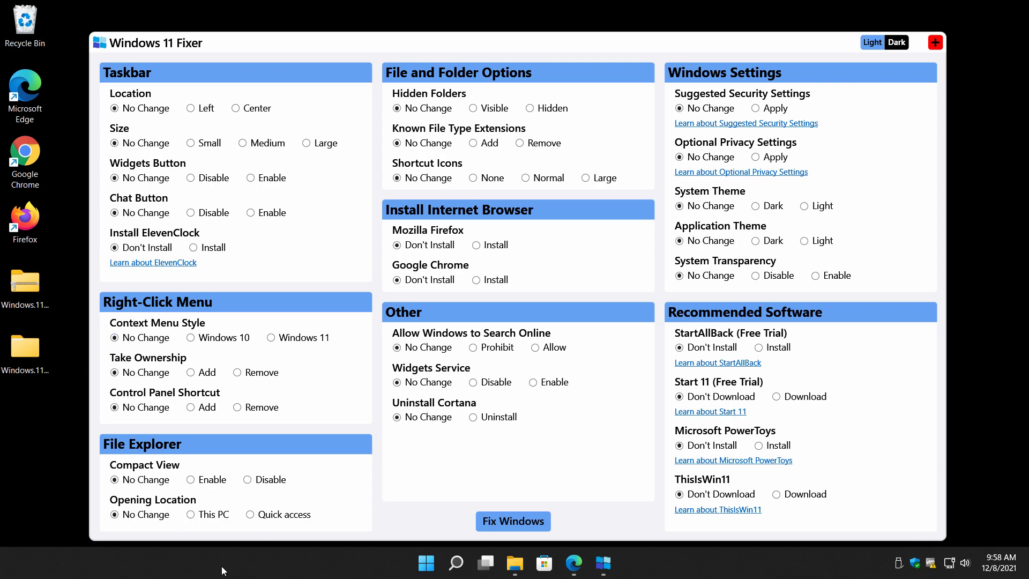
right_click(426, 563)
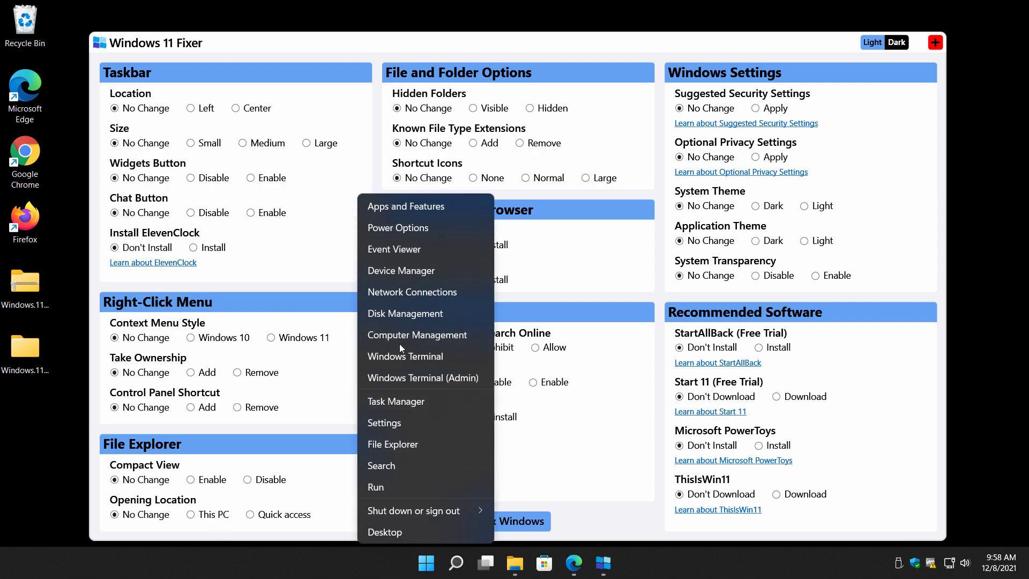
Restart Windows Explorer from Task Manager and test the desktop right-click menu
left_click(394, 401)
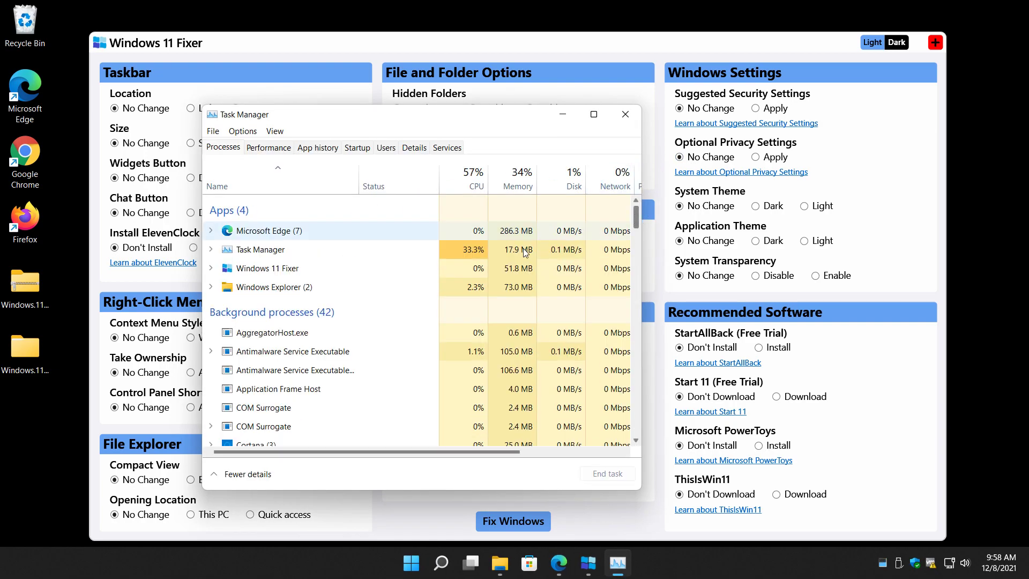
right_click(294, 286)
left_click(326, 307)
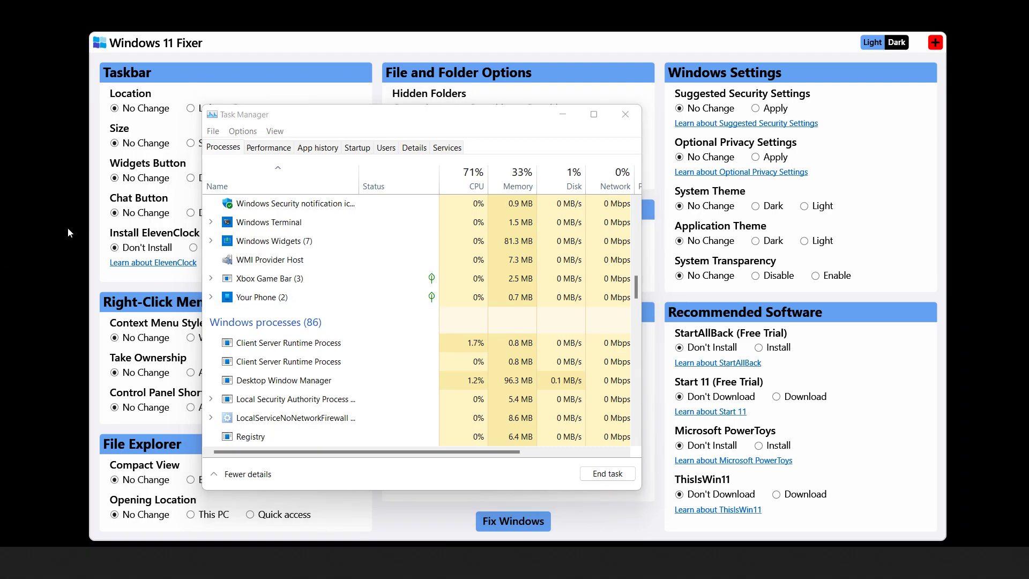
right_click(70, 214)
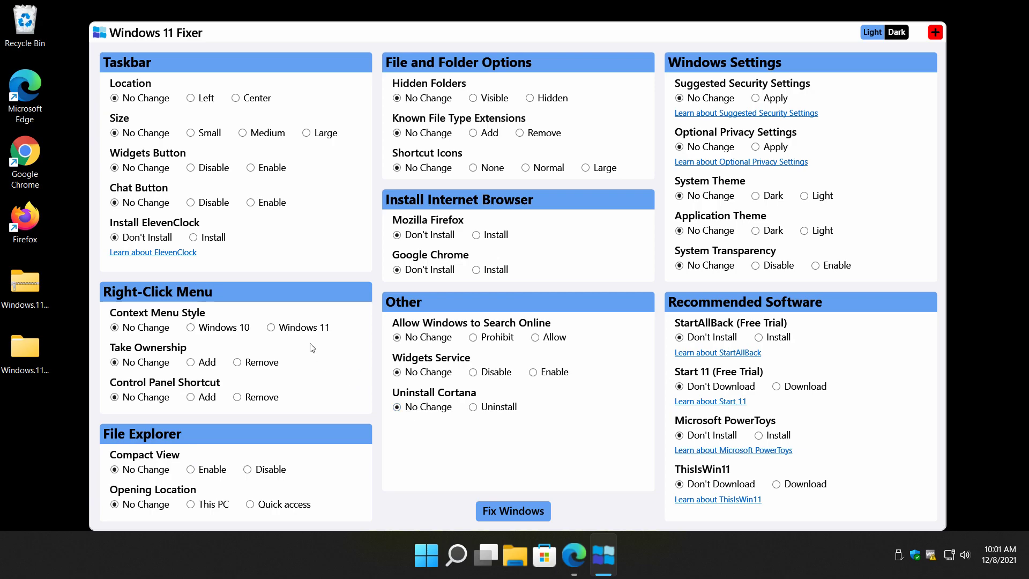
Apply the Left taskbar location with Restart Later, then close Windows 11 Fixer
left_click(204, 98)
left_click(501, 507)
left_click(288, 173)
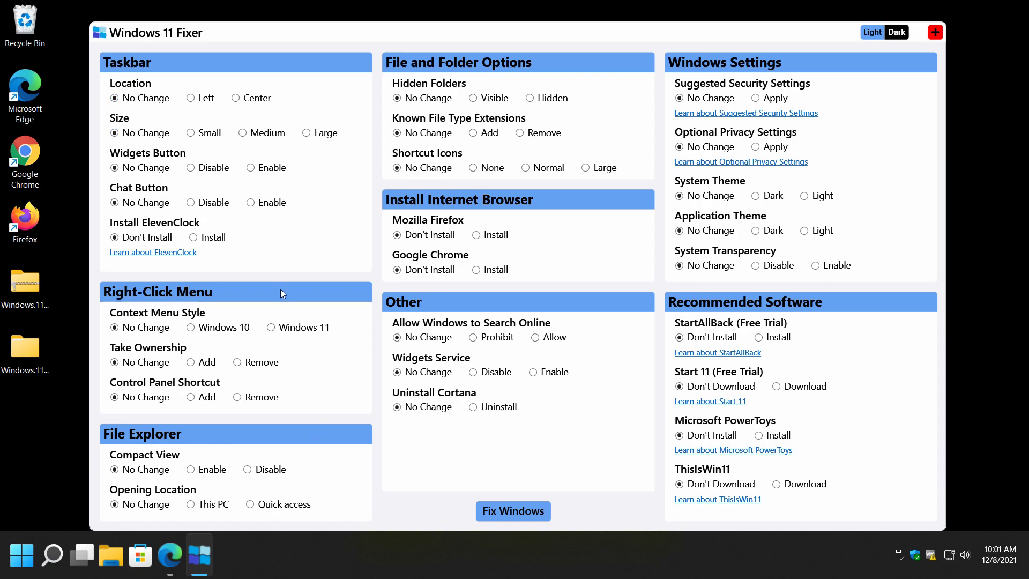
left_click(935, 32)
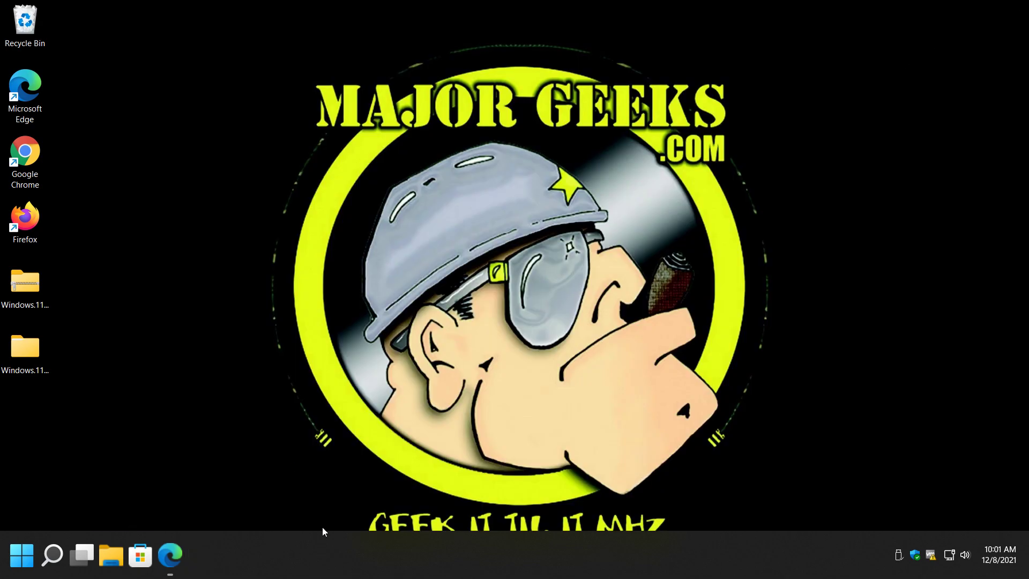
Delete Windows.11.Fixer.v1.1.0.zip, then check the Windows.11.Fixer.v1.1.0 folder's properties and delete it
left_click(24, 294)
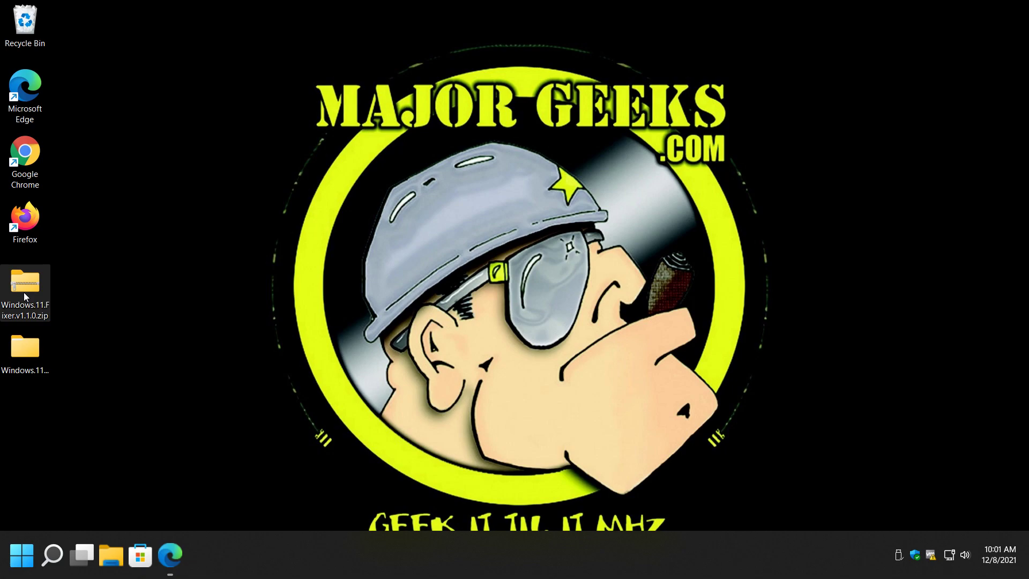
key("Delete")
left_click(21, 345)
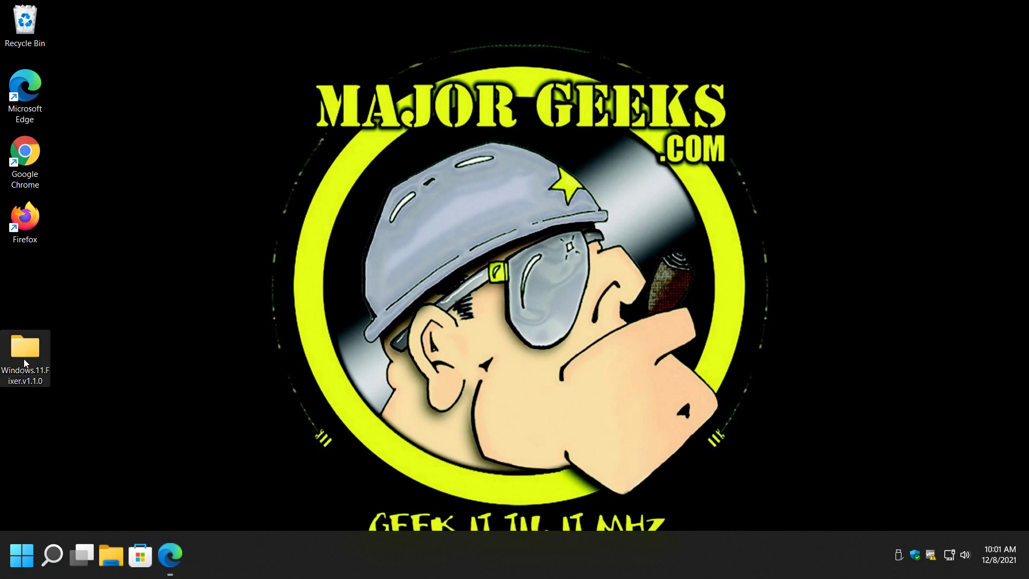
mouse_move(26, 359)
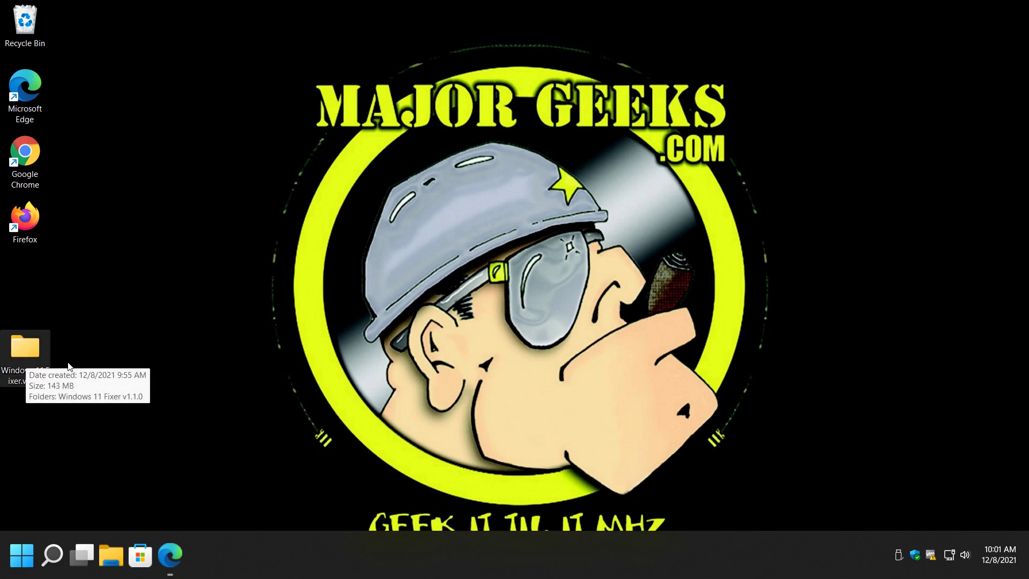
right_click(31, 352)
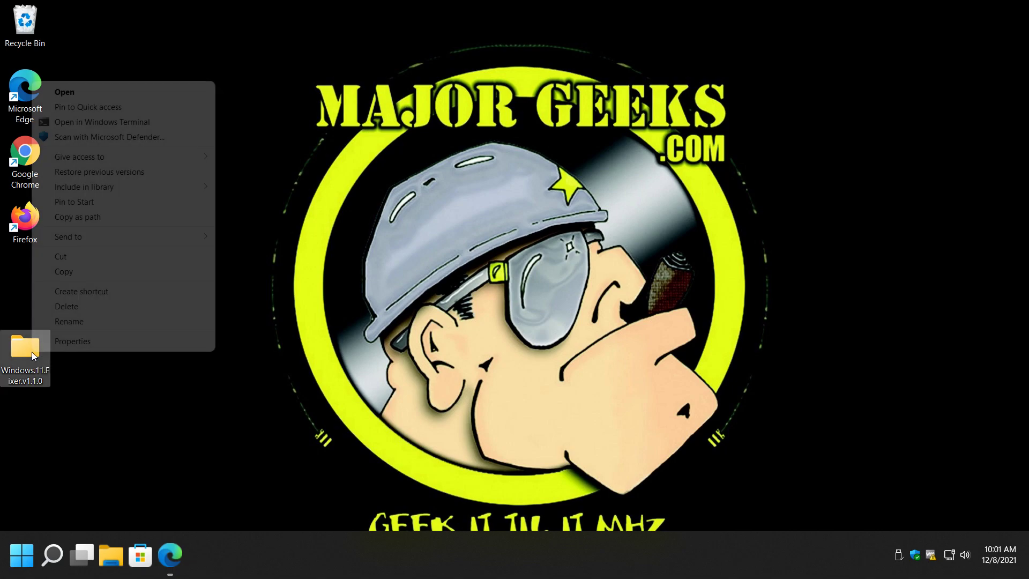
left_click(89, 343)
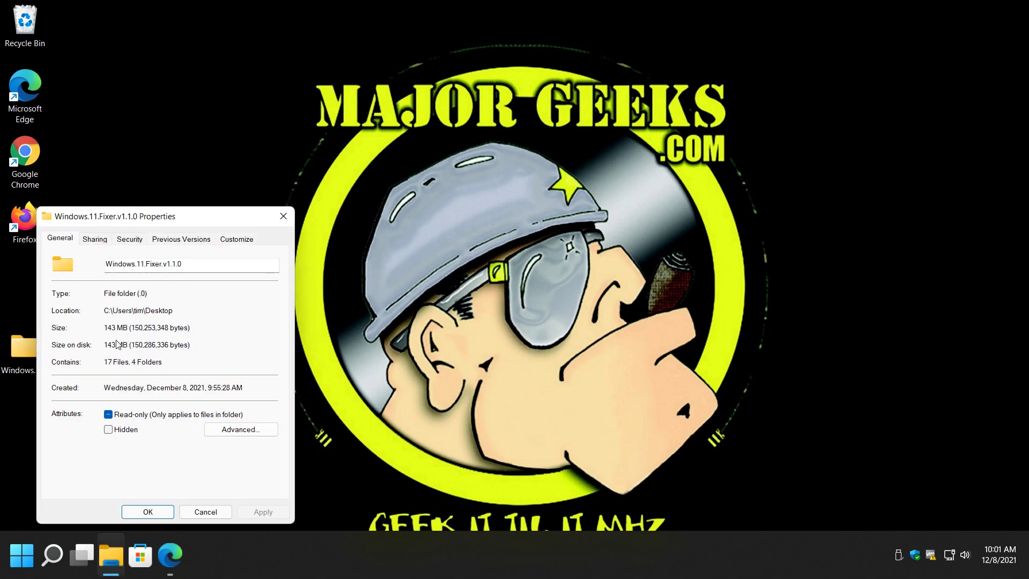
left_click(283, 218)
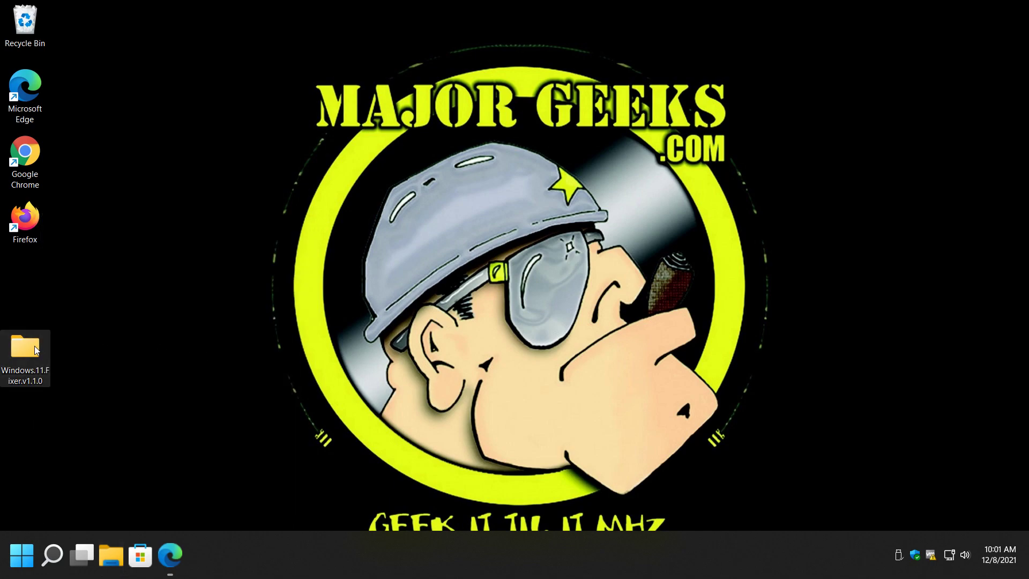
key("Delete")
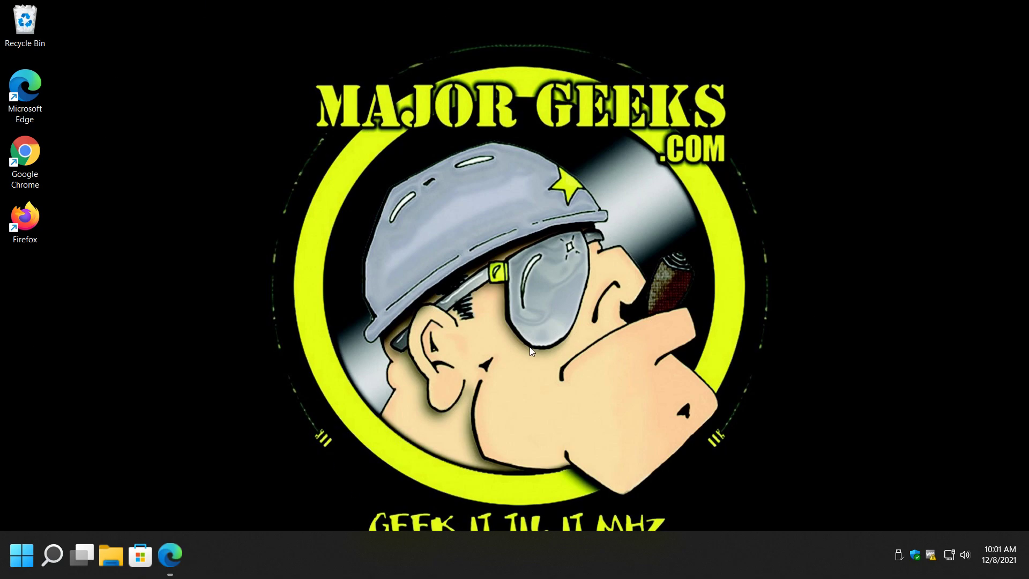
Restore the Edge window showing the MajorGeeks Windows 11 Fixer download page
left_click(170, 555)
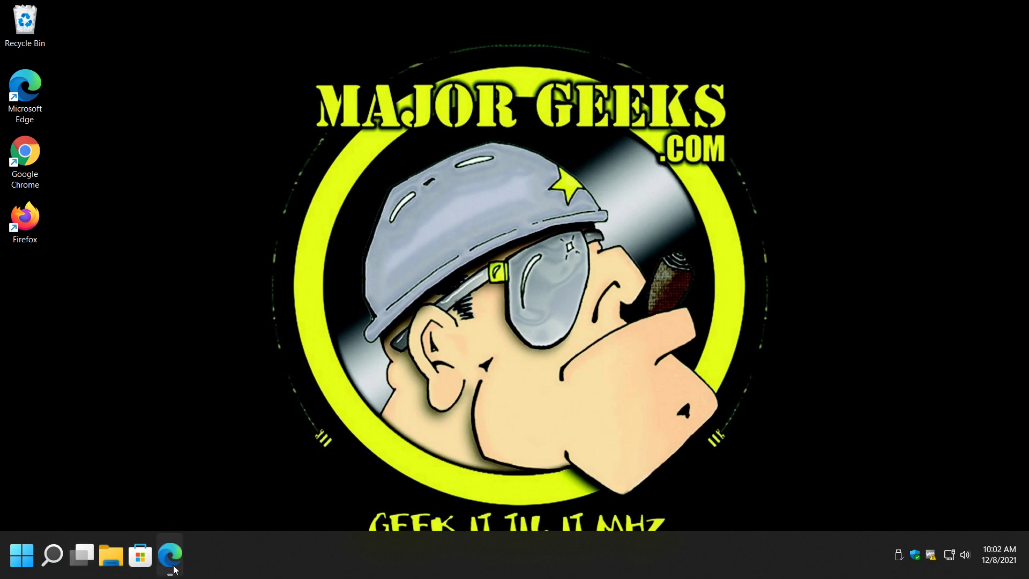